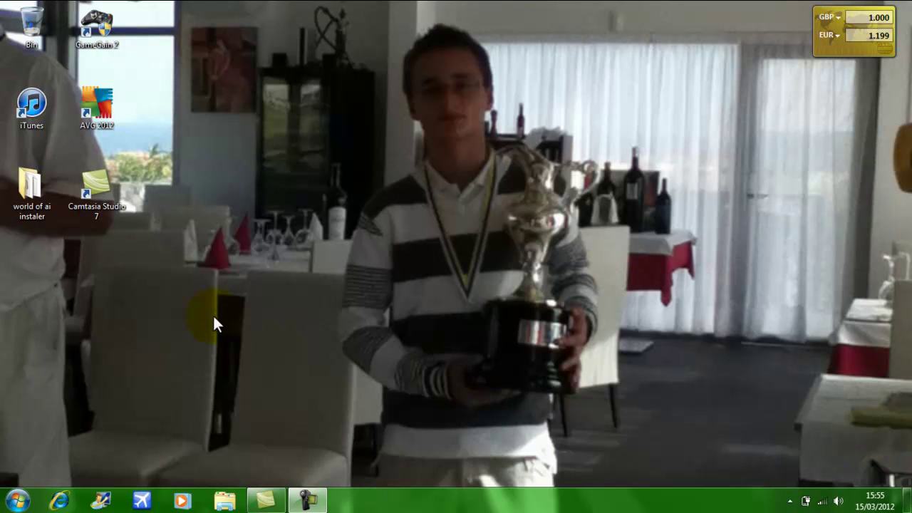
{"action": "left_click", "coordinate": [59, 501]}
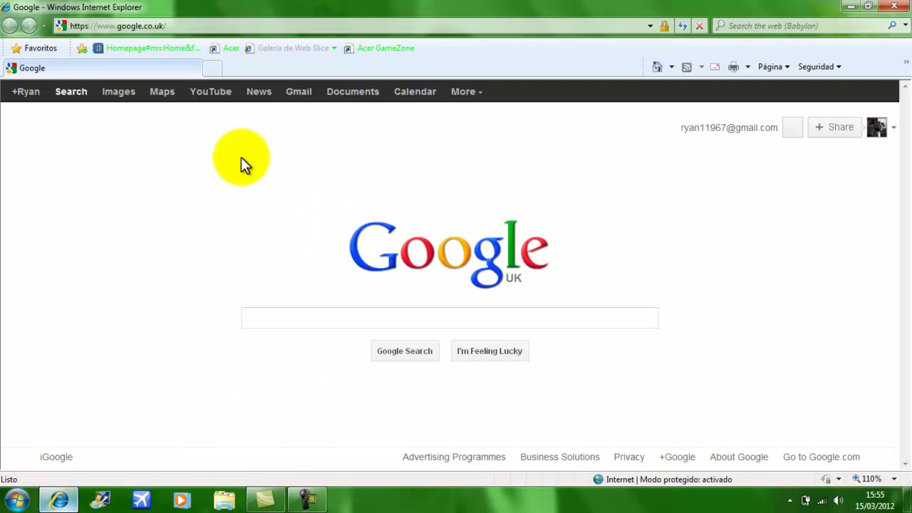
{"action": "left_click", "coordinate": [156, 27]}
{"action": "key", "text": "BackSpace"}
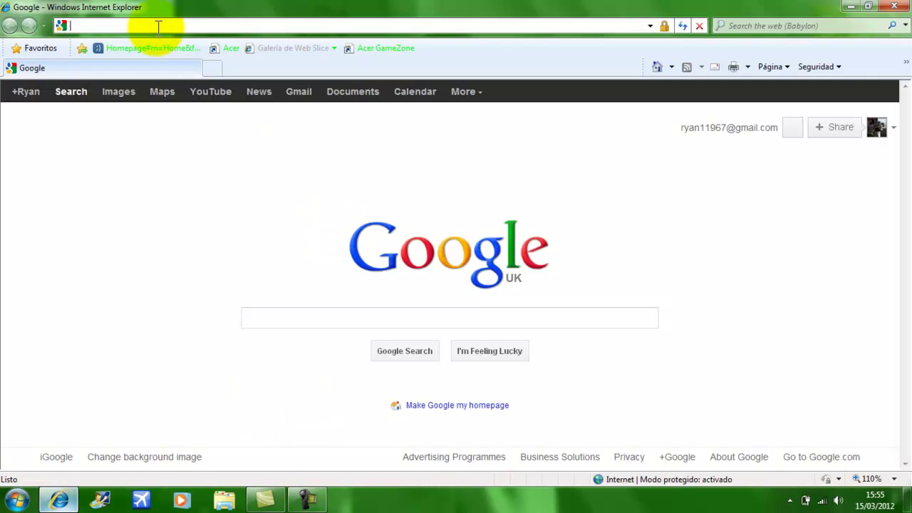
{"action": "type", "text": "www."}
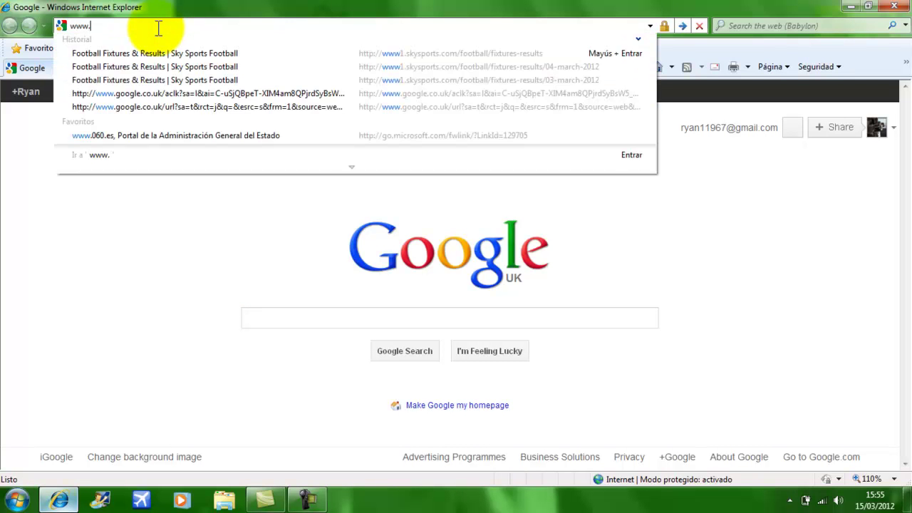
{"action": "type", "text": "flightsim.c"}
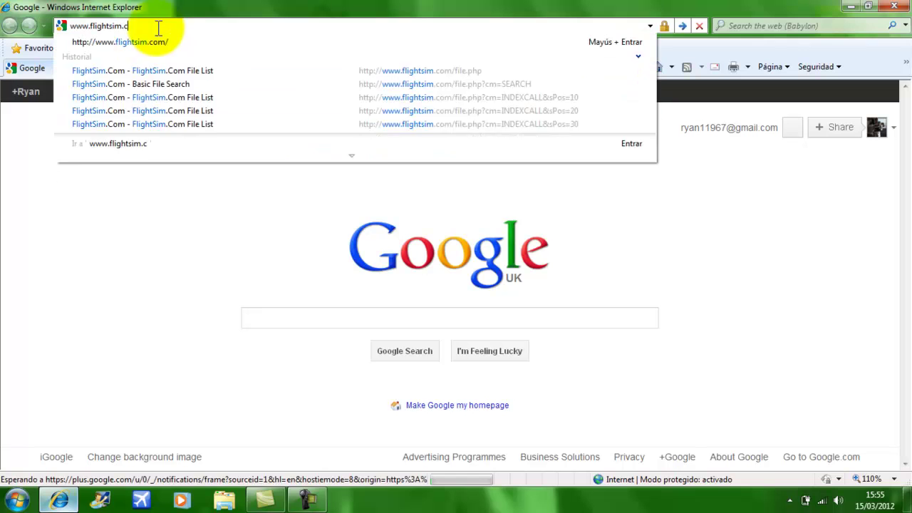
{"action": "type", "text": "om"}
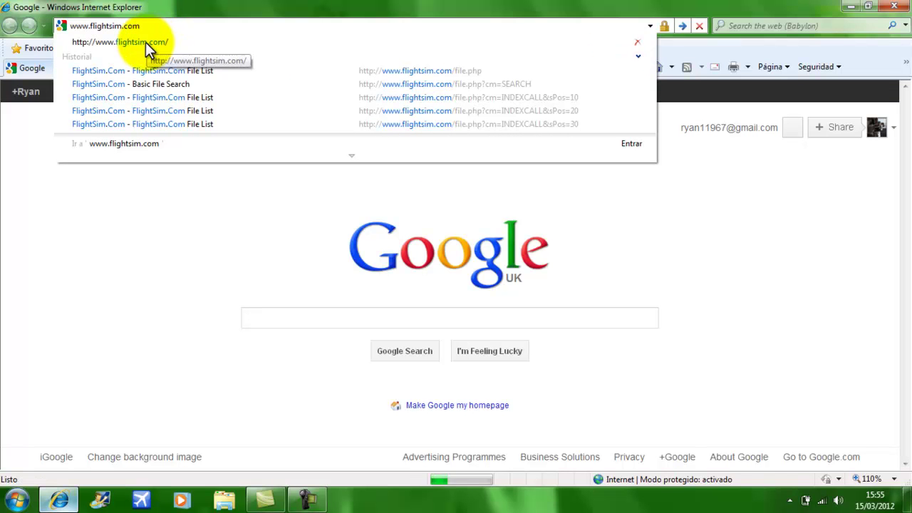
{"action": "left_click", "coordinate": [146, 42]}
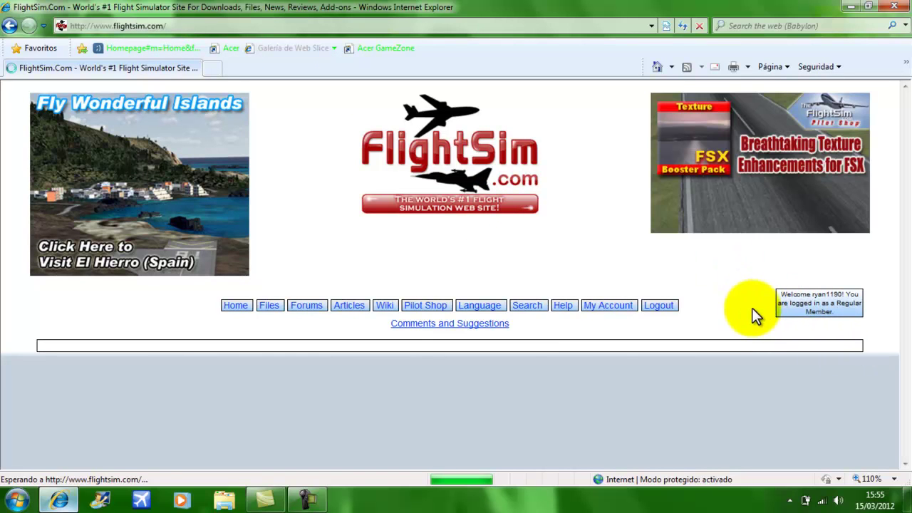
Choose File Library Search under the site's Search menu
{"action": "mouse_move", "coordinate": [531, 306]}
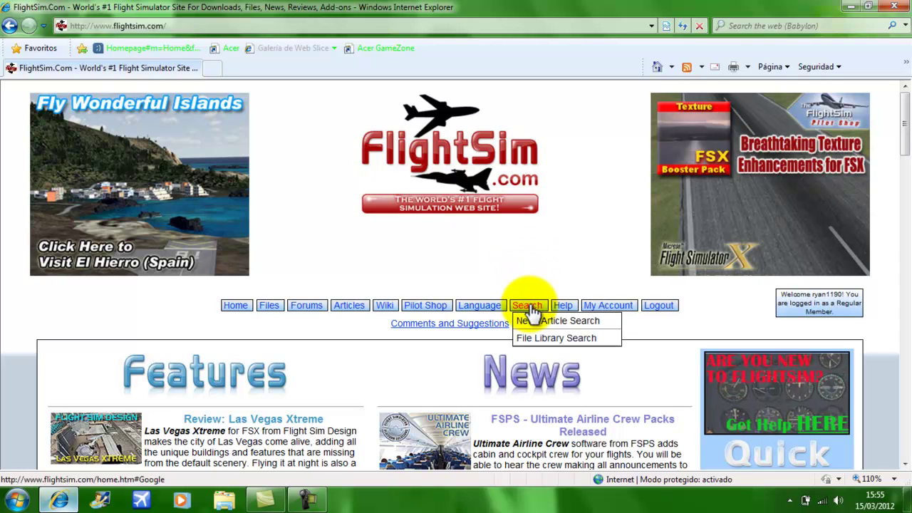
{"action": "left_click", "coordinate": [542, 340]}
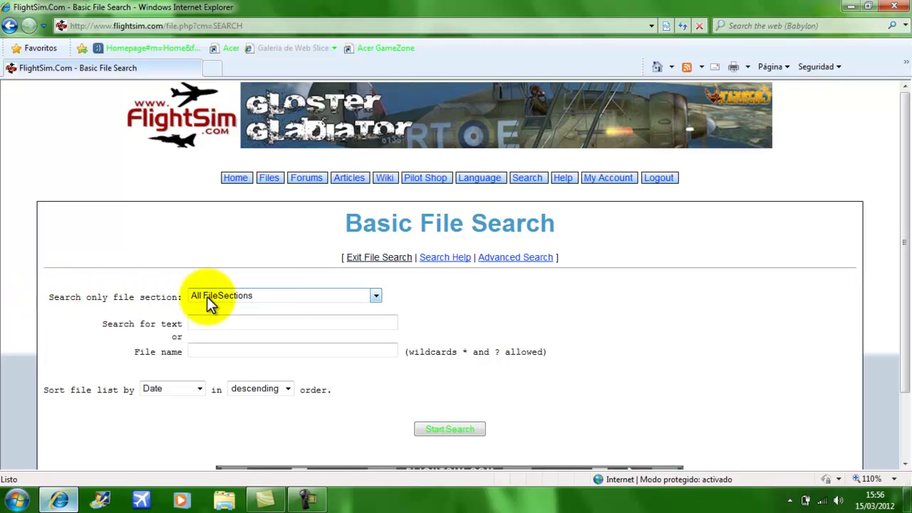
Set the file section to FSX: FSX - All Files and focus the Search for text field
{"action": "left_click", "coordinate": [375, 298]}
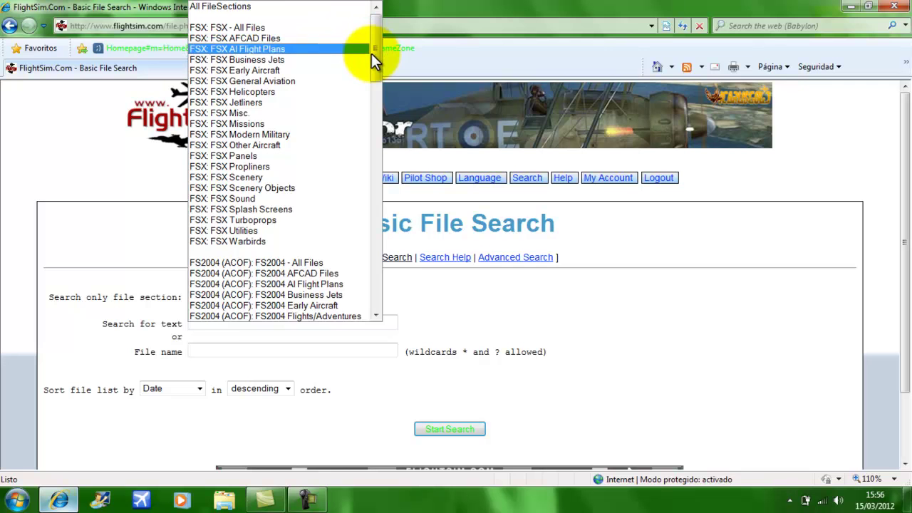
{"action": "mouse_move", "coordinate": [375, 55]}
{"action": "left_mouse_down"}
{"action": "mouse_move", "coordinate": [381, 198]}
{"action": "mouse_move", "coordinate": [373, 45]}
{"action": "left_mouse_up"}
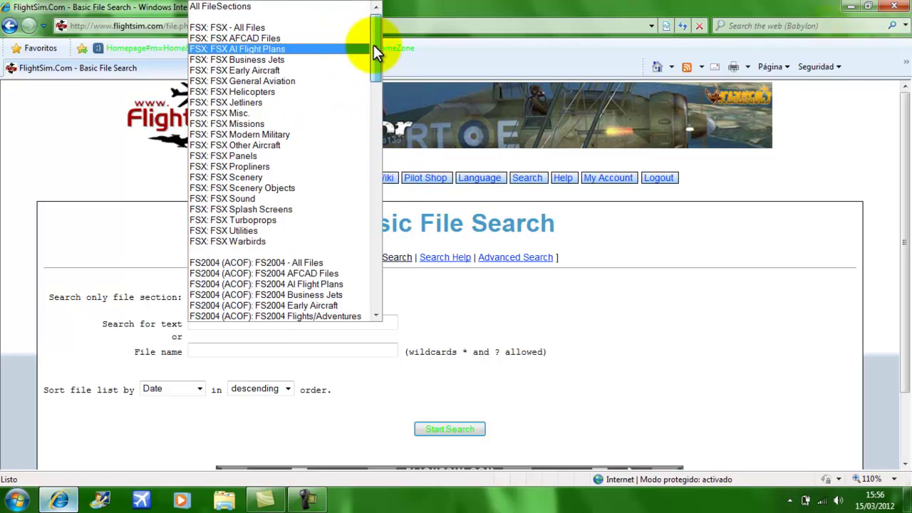
{"action": "left_click", "coordinate": [304, 27]}
{"action": "left_click", "coordinate": [303, 26]}
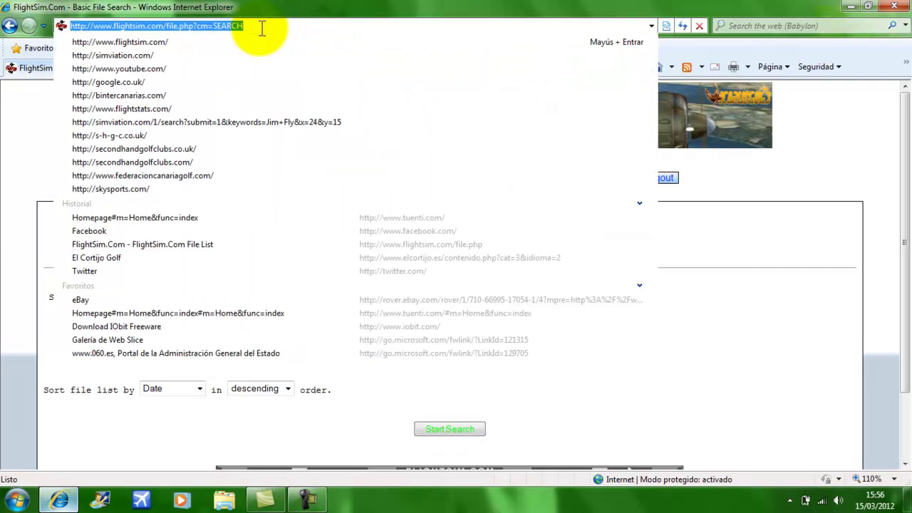
{"action": "left_click", "coordinate": [4, 153]}
{"action": "left_click", "coordinate": [260, 330]}
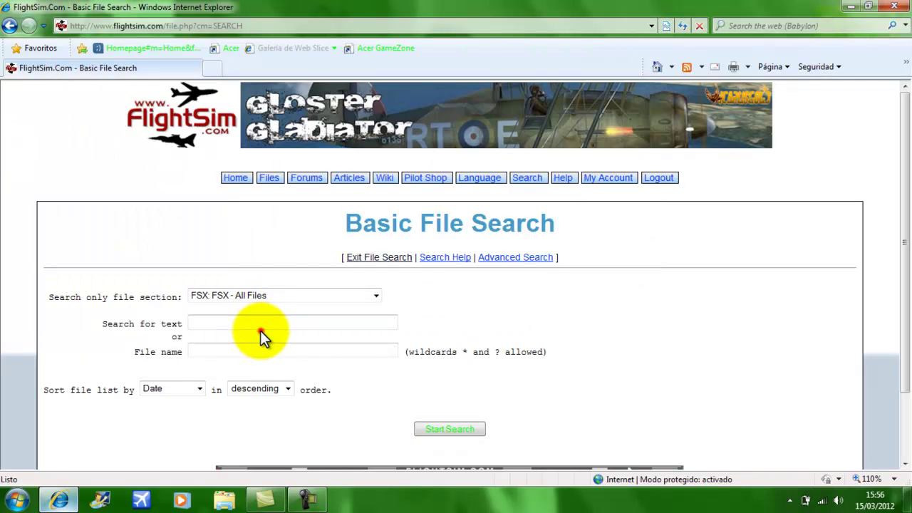
{"action": "left_click", "coordinate": [257, 328]}
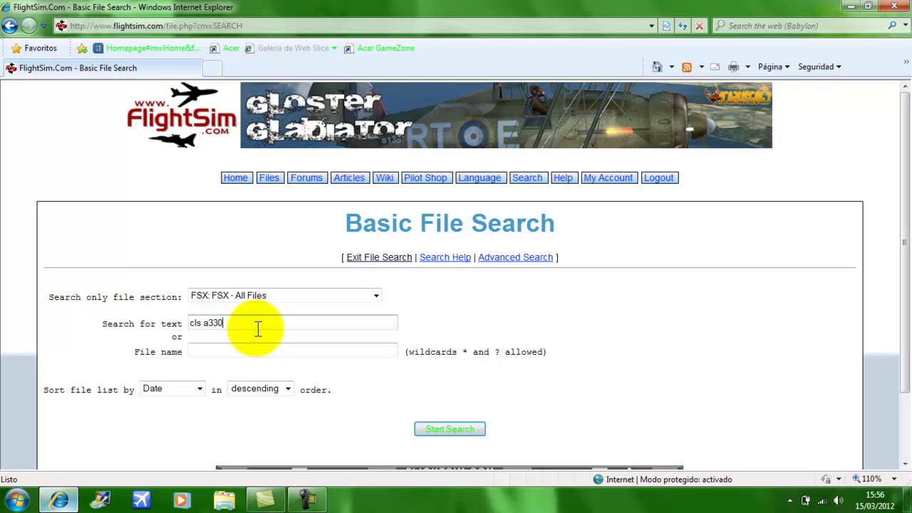
Submit the cls a330-200 search and scroll down the File List
{"action": "type", "text": "00"}
{"action": "key", "text": "Return"}
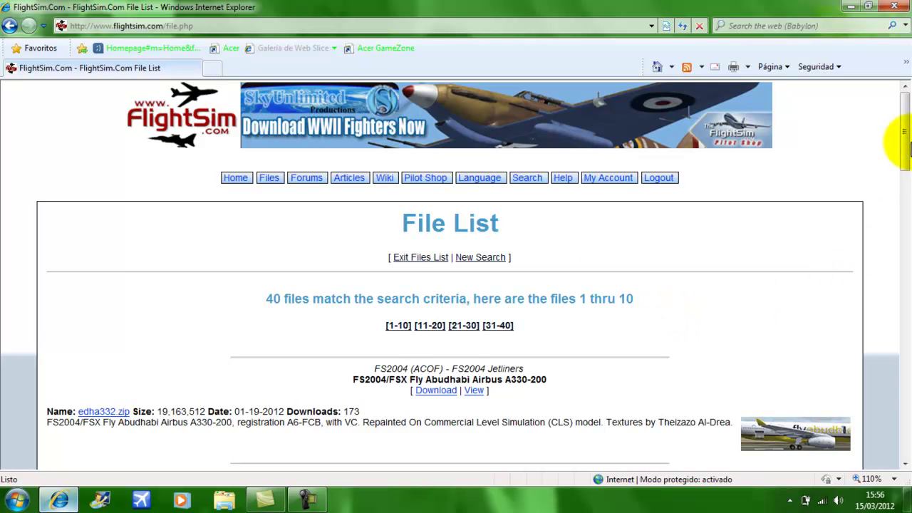
{"action": "left_click_drag", "start_coordinate": [907, 135], "coordinate": [909, 233]}
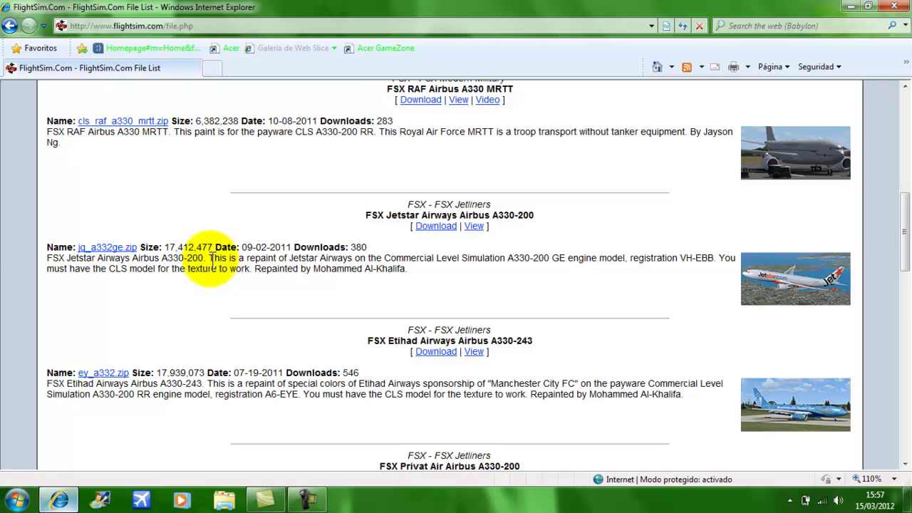
Open the download for the Jetstar Airways A330-200 repaint, jq_a332ge.zip
{"action": "left_click_drag", "start_coordinate": [208, 259], "coordinate": [441, 289]}
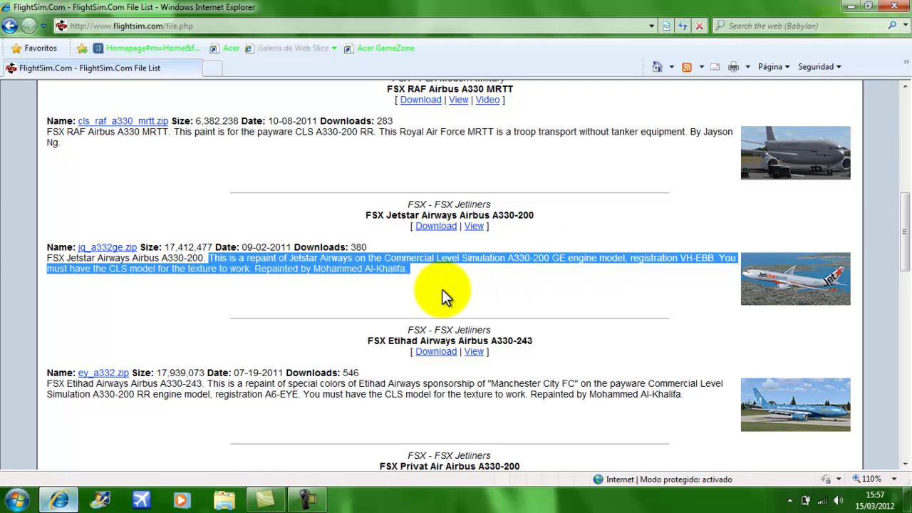
{"action": "left_click", "coordinate": [467, 287]}
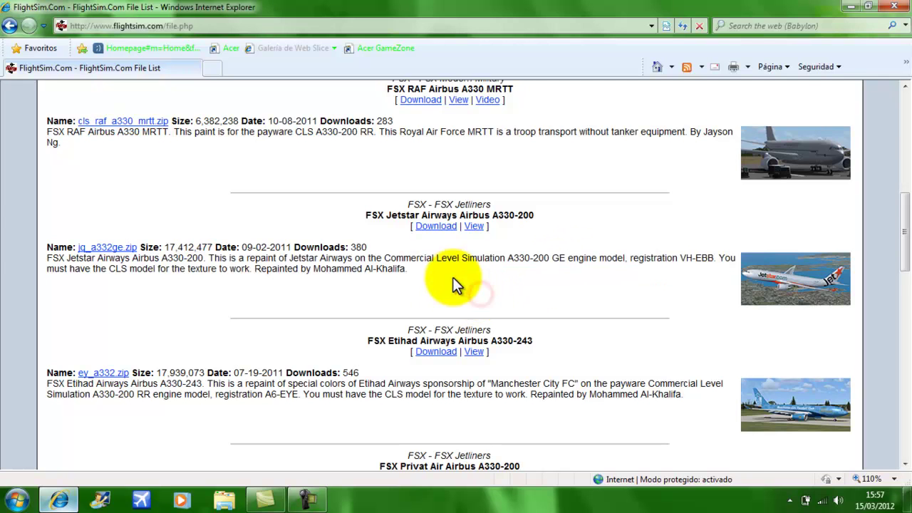
{"action": "left_click", "coordinate": [437, 228]}
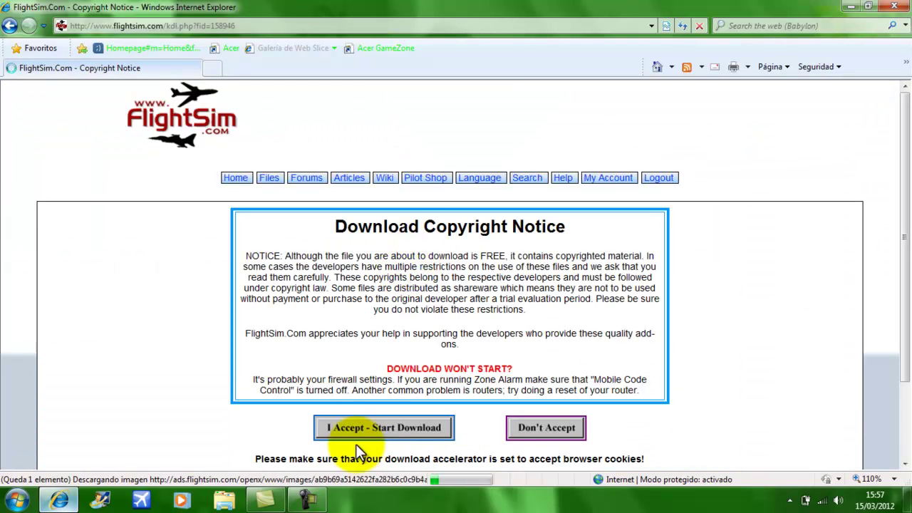
Accept the copyright notice and open jq_a332ge.zip straight from the download prompt
{"action": "left_click", "coordinate": [403, 430]}
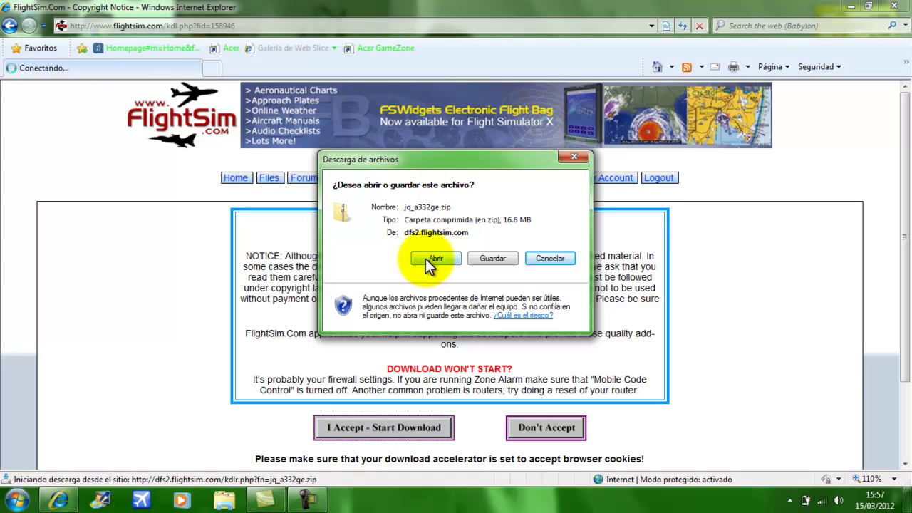
{"action": "left_click", "coordinate": [425, 258]}
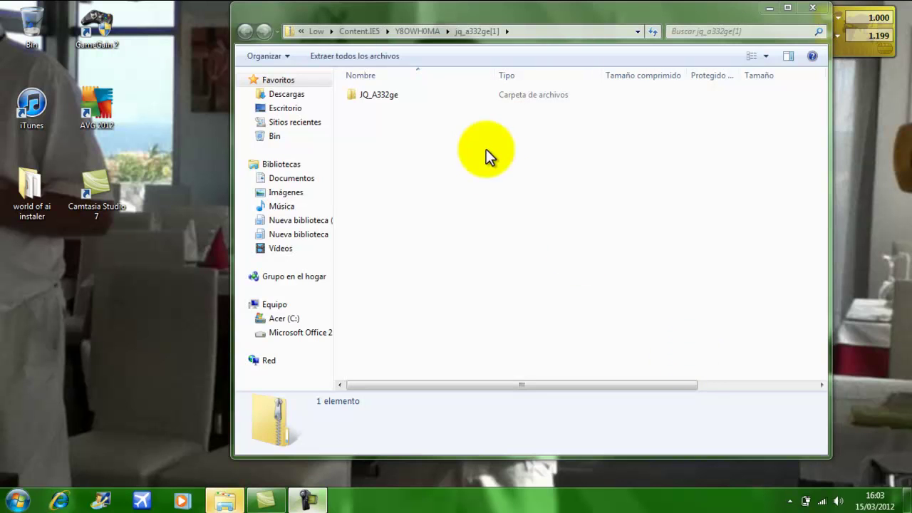
Drag JQ_A332ge onto the desktop, approve the security prompt, and close the archive window
{"action": "left_click", "coordinate": [397, 94]}
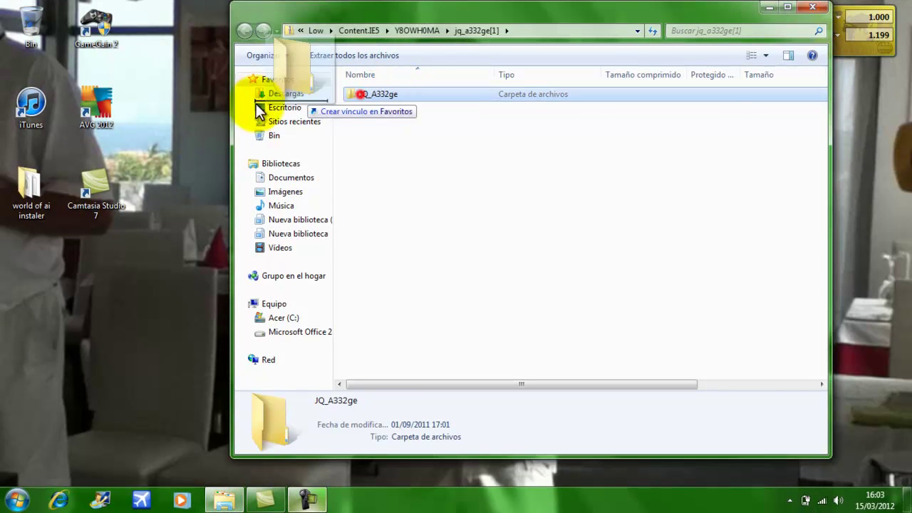
{"action": "left_click_drag", "start_coordinate": [257, 107], "coordinate": [27, 283]}
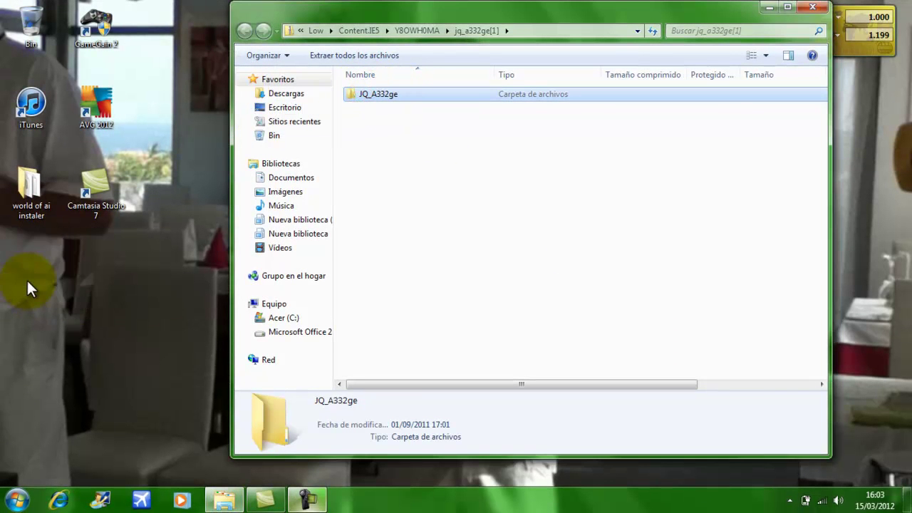
{"action": "left_click", "coordinate": [471, 256]}
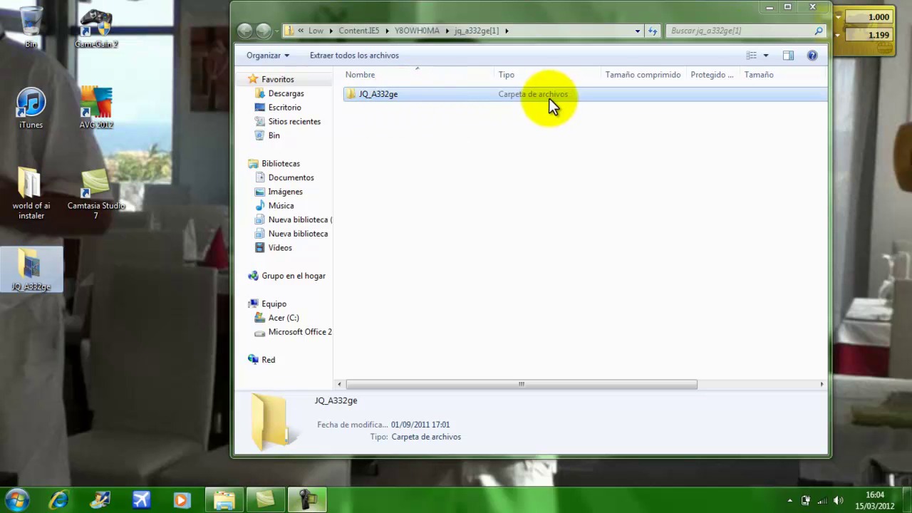
{"action": "left_click", "coordinate": [816, 9]}
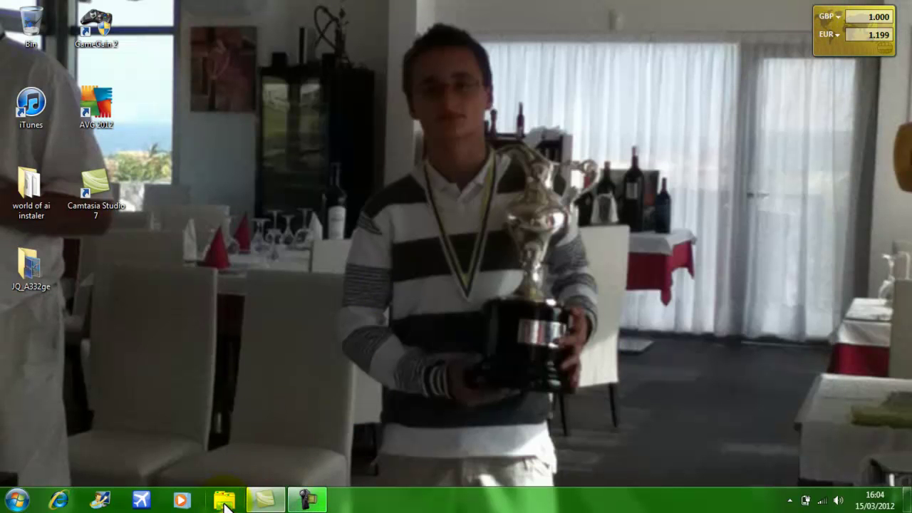
Browse from Equipo through C: and Archivos de programa (x86) into Microsoft Flight Simulator X
{"action": "left_click", "coordinate": [22, 501]}
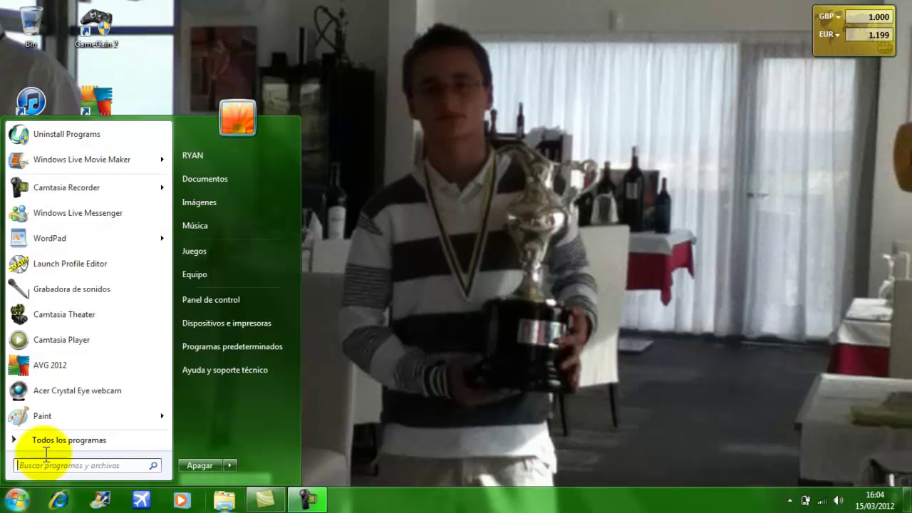
{"action": "left_click", "coordinate": [221, 270]}
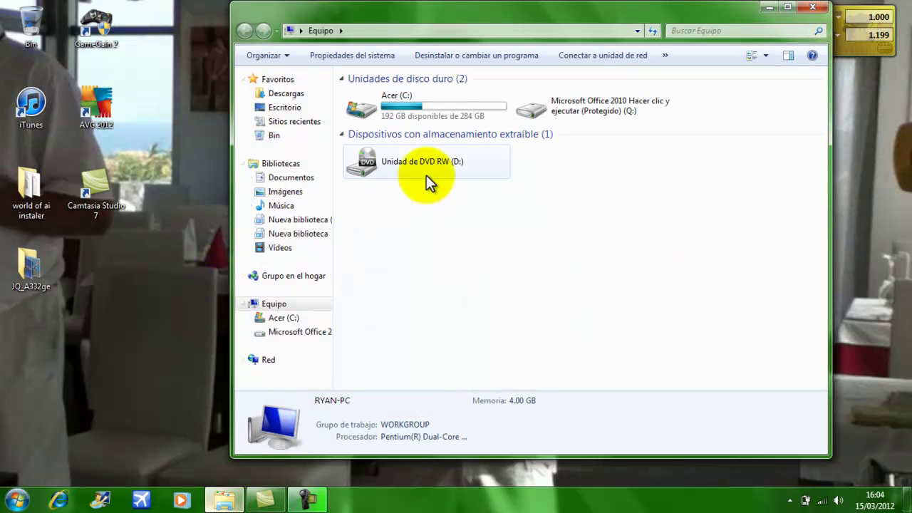
{"action": "double_click", "coordinate": [399, 115]}
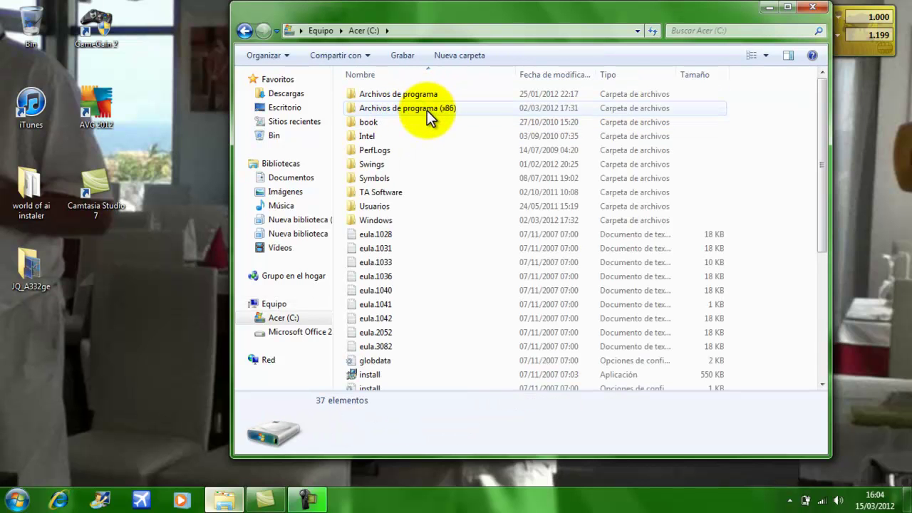
{"action": "double_click", "coordinate": [426, 111]}
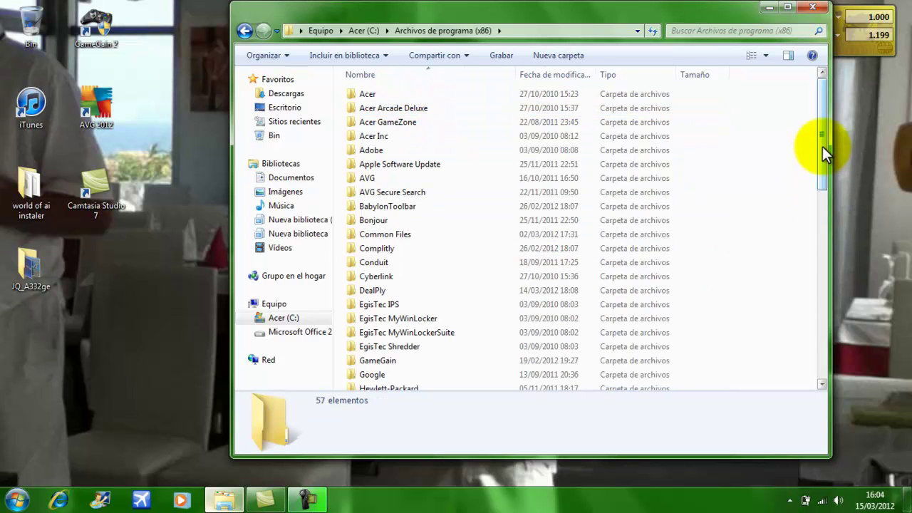
{"action": "left_click_drag", "start_coordinate": [822, 146], "coordinate": [821, 265]}
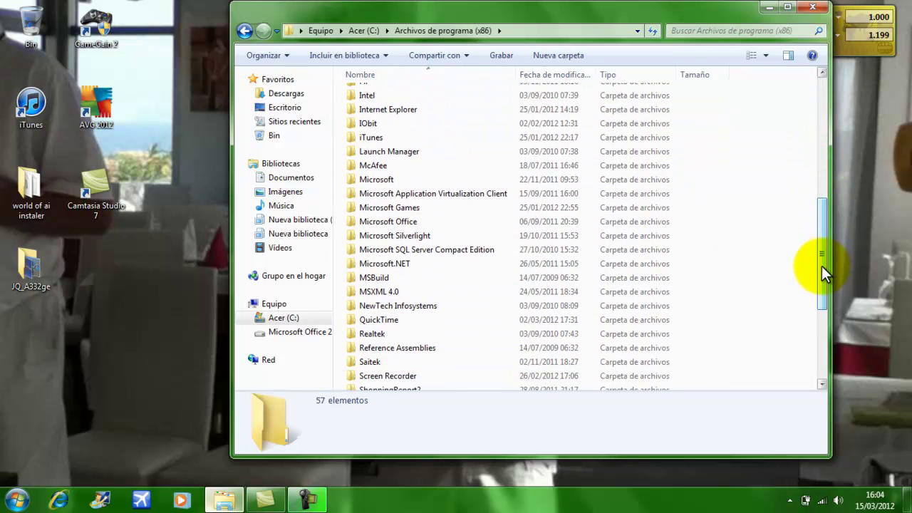
{"action": "double_click", "coordinate": [478, 208]}
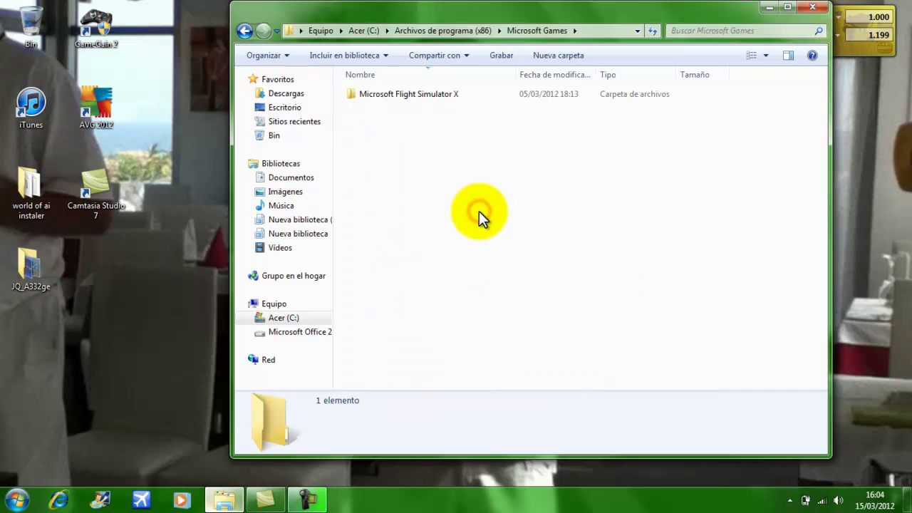
{"action": "double_click", "coordinate": [400, 96]}
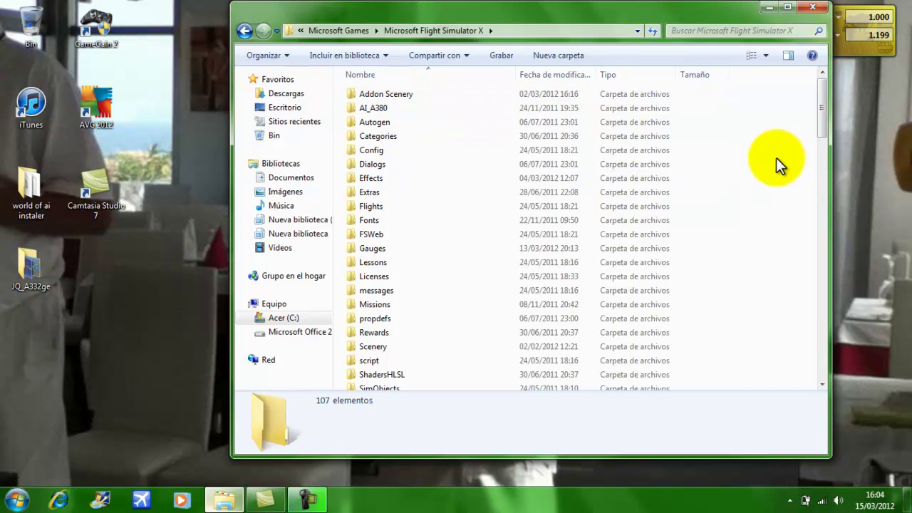
Open SimObjects > Airplanes > CLS_A330_200_GE, then the desktop JQ_A332ge folder
{"action": "left_click_drag", "start_coordinate": [819, 118], "coordinate": [819, 148]}
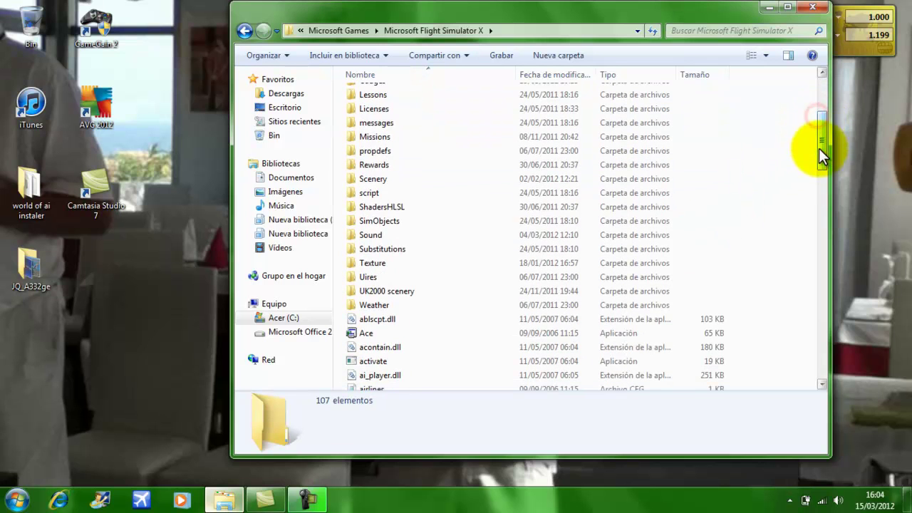
{"action": "left_click", "coordinate": [509, 223]}
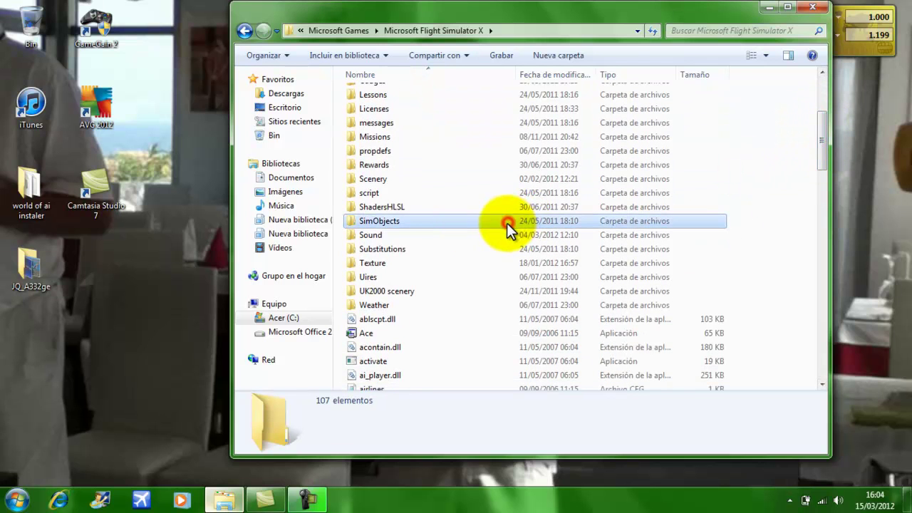
{"action": "double_click", "coordinate": [458, 223]}
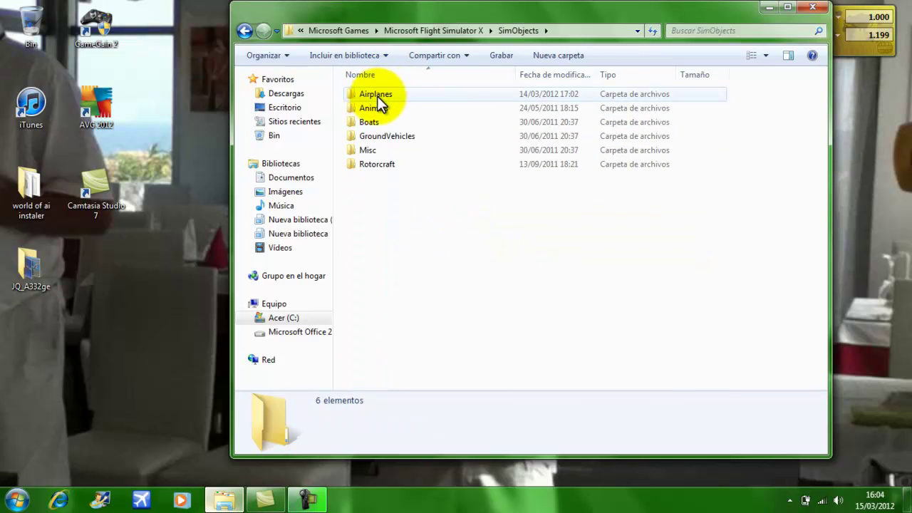
{"action": "double_click", "coordinate": [377, 96]}
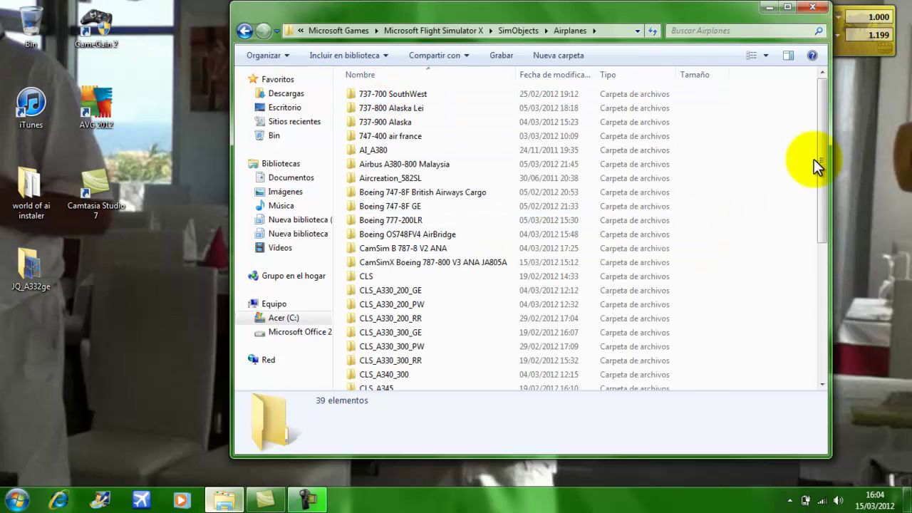
{"action": "left_click_drag", "start_coordinate": [819, 153], "coordinate": [829, 231]}
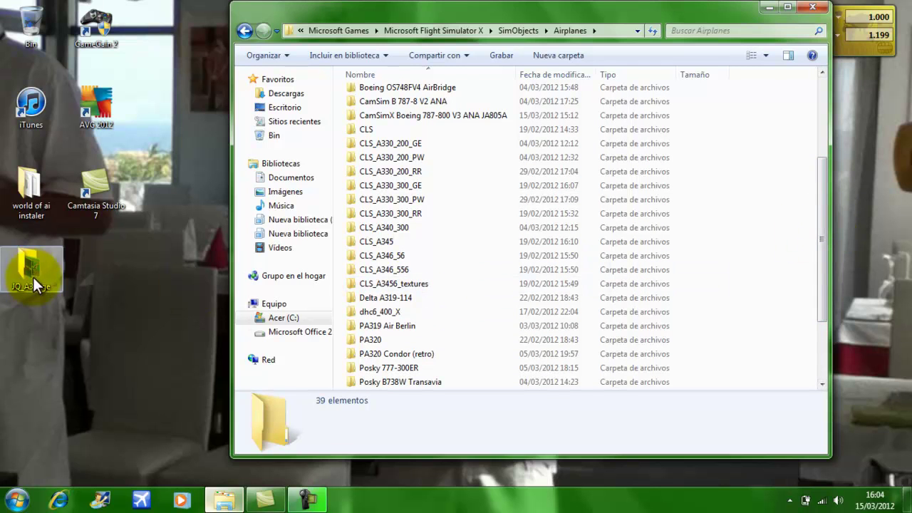
{"action": "double_click", "coordinate": [415, 146]}
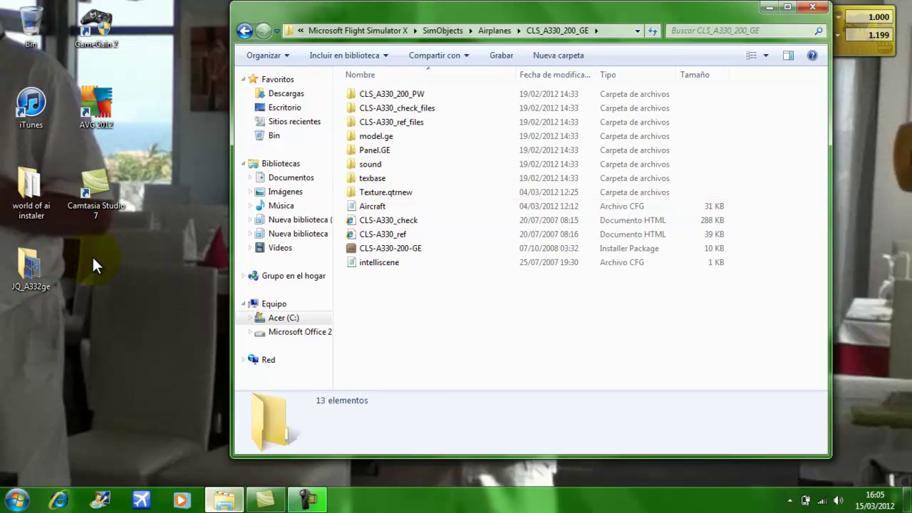
{"action": "double_click", "coordinate": [30, 280]}
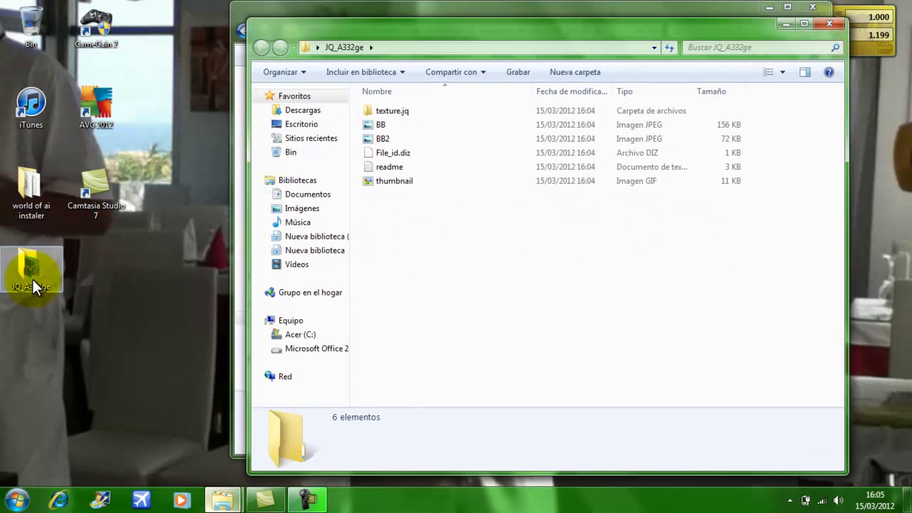
Copy texture.jq and paste it into CLS_A330_200_GE, allowing the permission prompt
{"action": "left_click", "coordinate": [383, 112]}
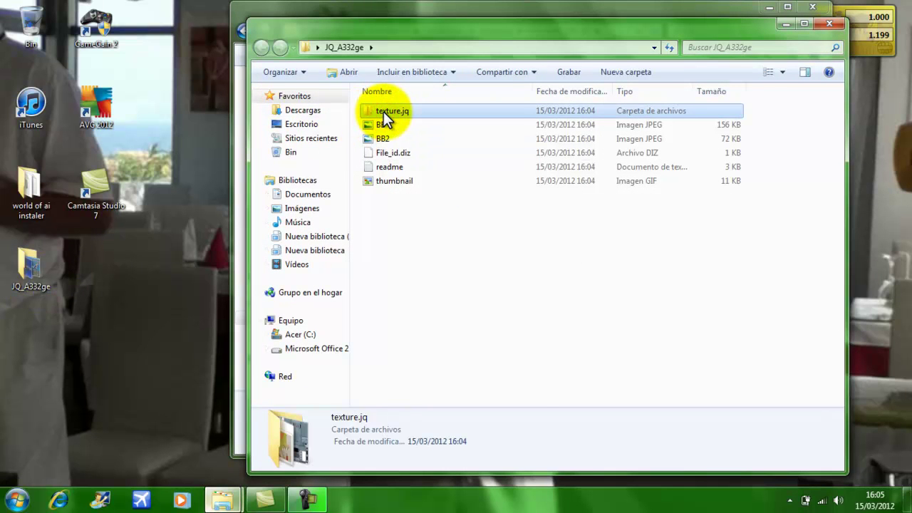
{"action": "right_click", "coordinate": [383, 111]}
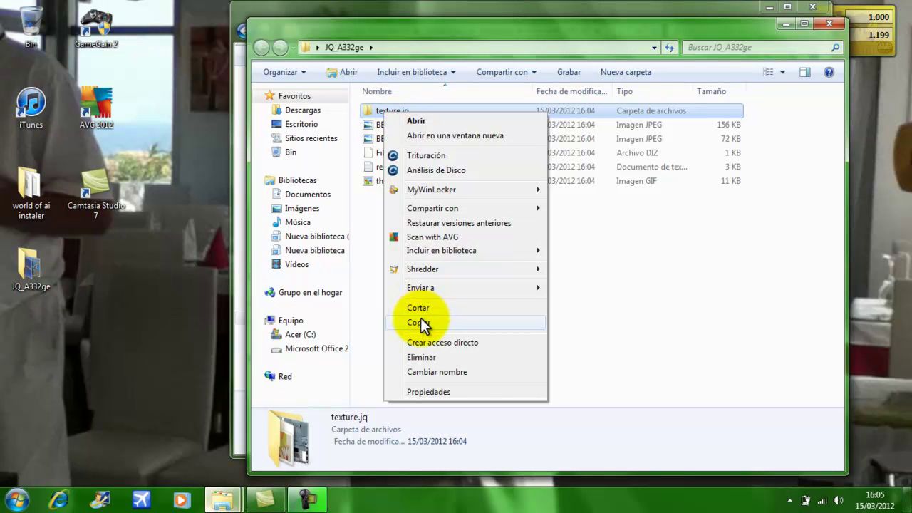
{"action": "left_click", "coordinate": [420, 322]}
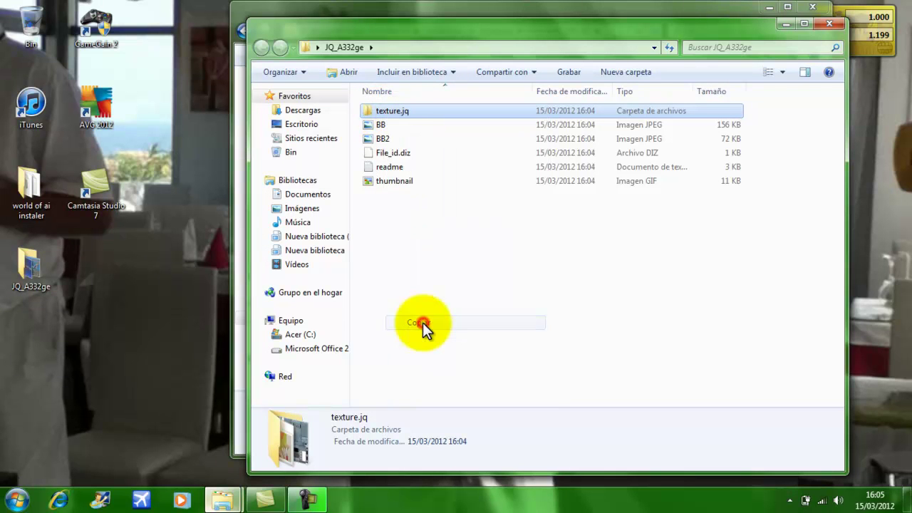
{"action": "left_click", "coordinate": [735, 15]}
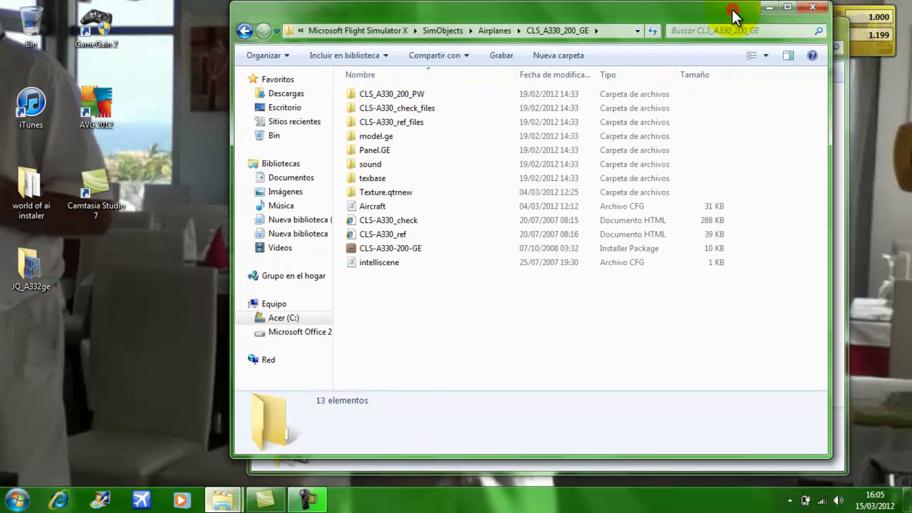
{"action": "right_click", "coordinate": [419, 346]}
{"action": "left_click", "coordinate": [461, 262]}
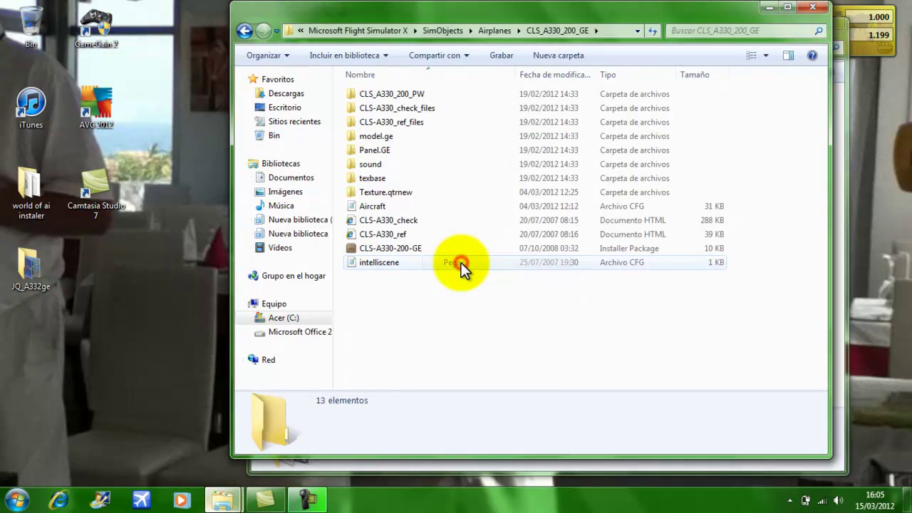
{"action": "left_click", "coordinate": [442, 305]}
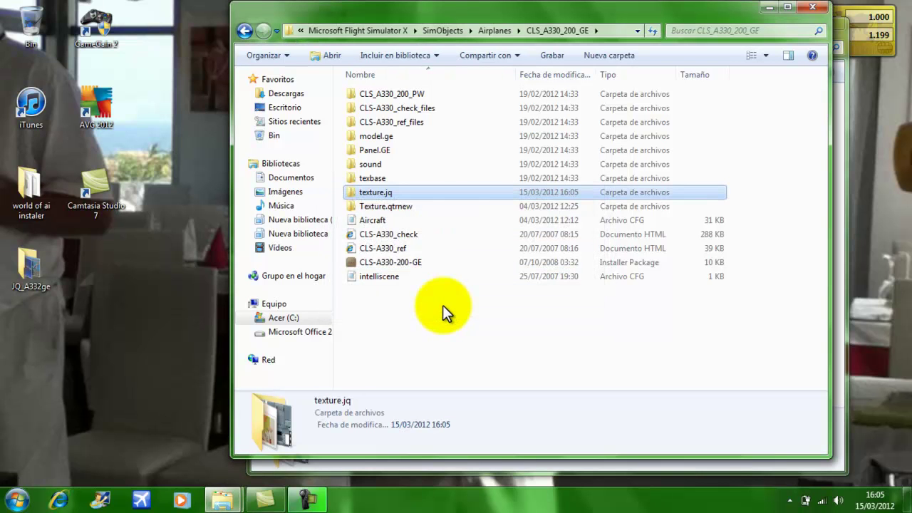
{"action": "left_click", "coordinate": [843, 195]}
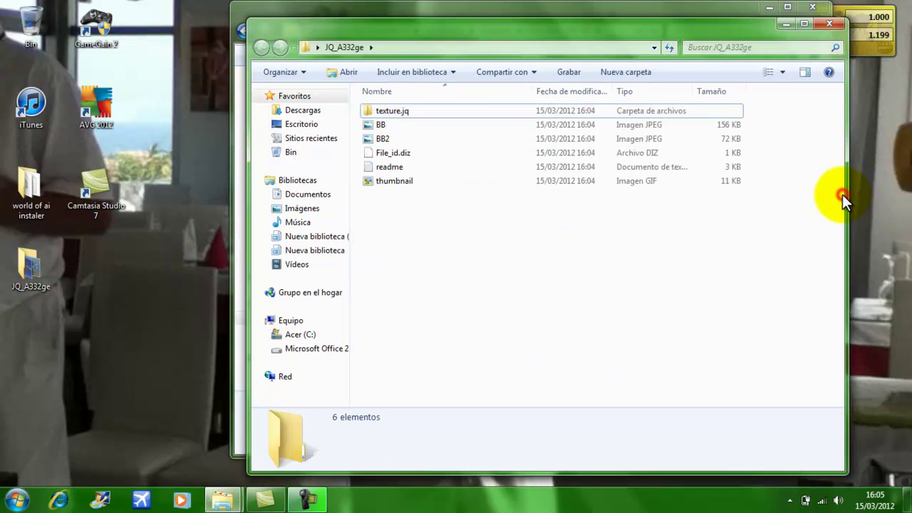
Copy the readme's [fltsim.xx] block through its description line, then close Notepad
{"action": "double_click", "coordinate": [397, 167]}
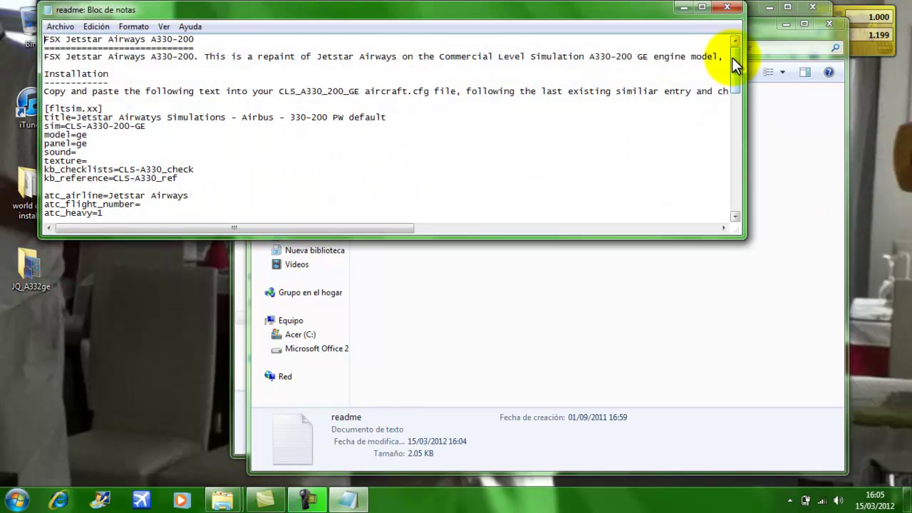
{"action": "left_click_drag", "start_coordinate": [732, 57], "coordinate": [734, 73]}
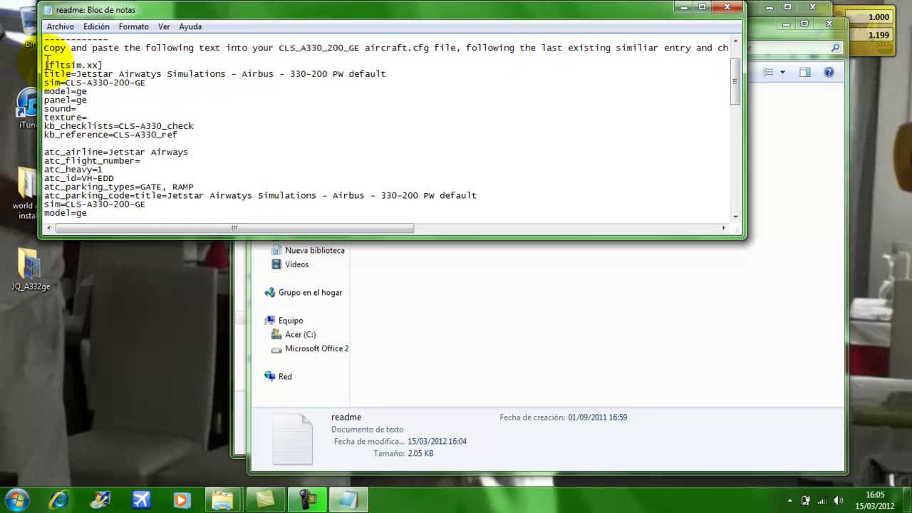
{"action": "left_click_drag", "start_coordinate": [46, 62], "coordinate": [191, 101]}
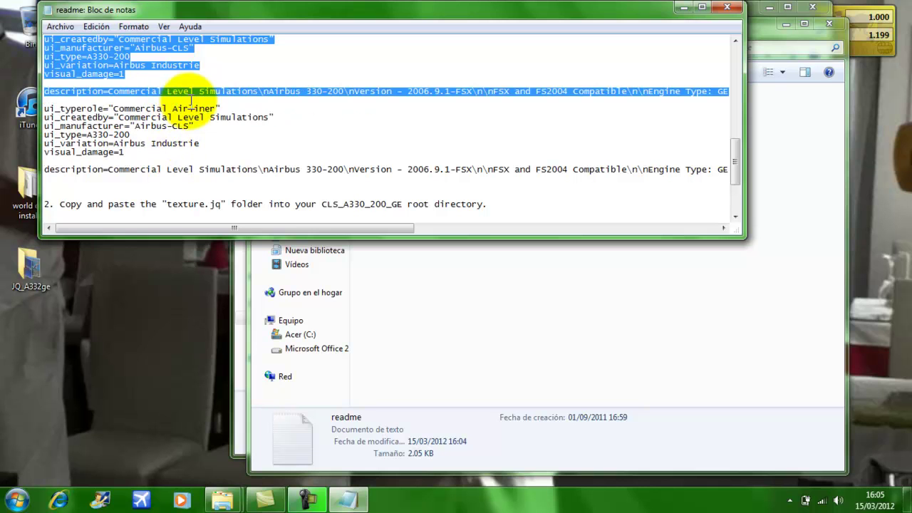
{"action": "right_click", "coordinate": [92, 56]}
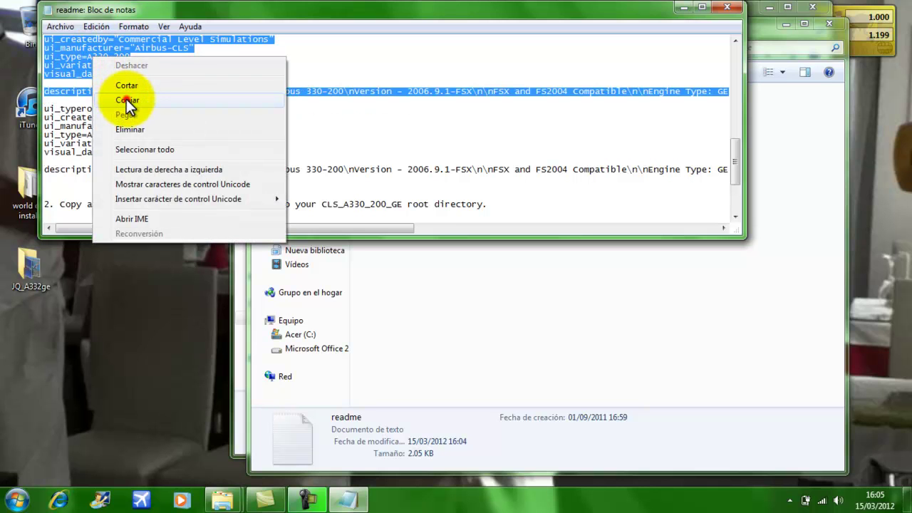
{"action": "left_click", "coordinate": [126, 99]}
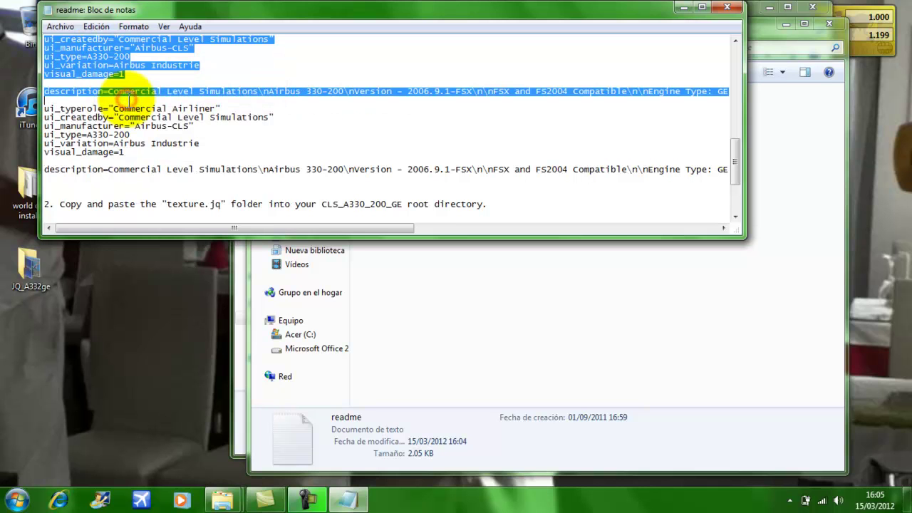
{"action": "left_click", "coordinate": [727, 8]}
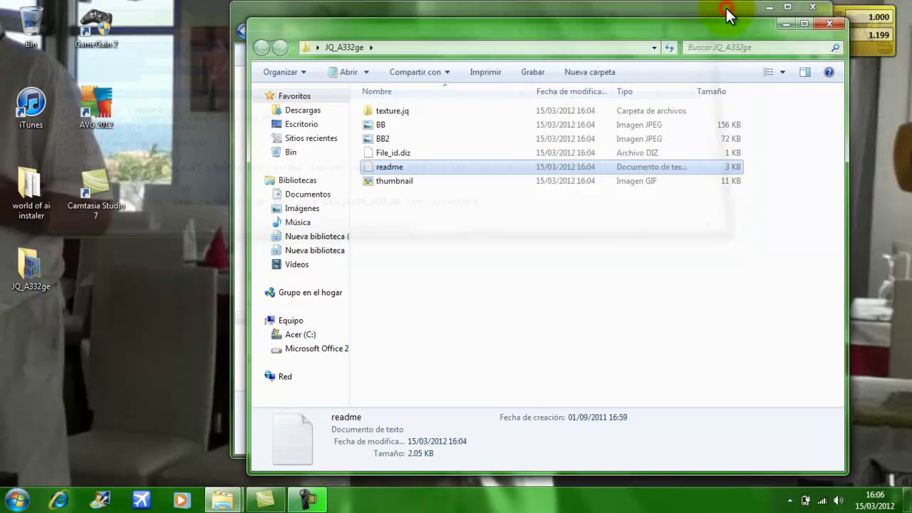
Drag Aircraft.cfg from CLS_A330_200_GE to the desktop with admin approval and open it in Notepad
{"action": "left_click", "coordinate": [835, 25]}
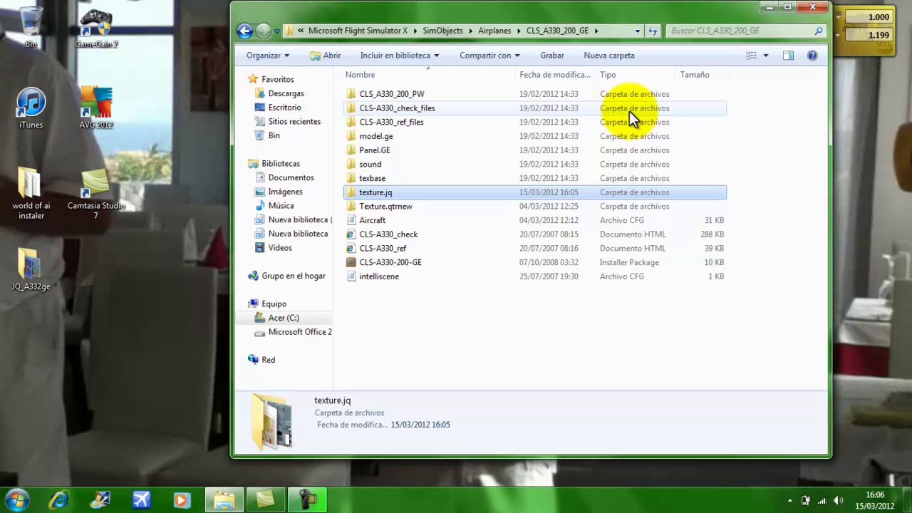
{"action": "left_click", "coordinate": [372, 222]}
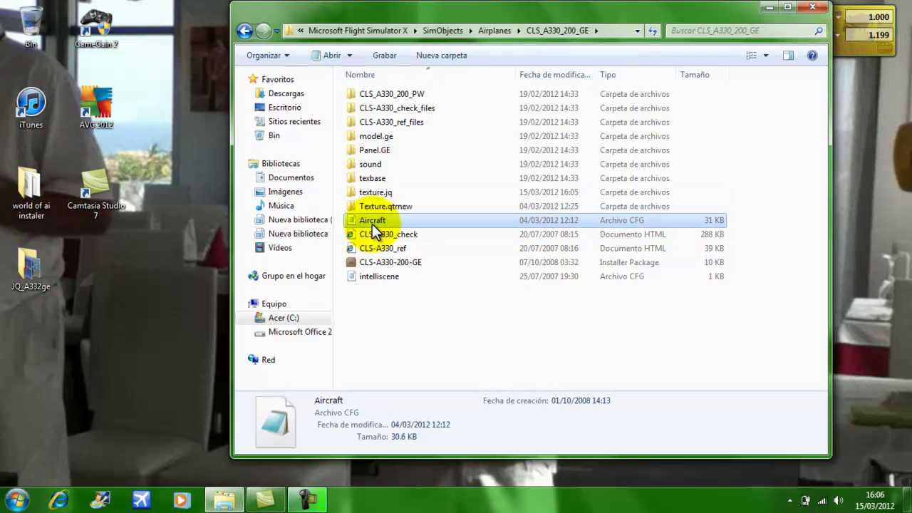
{"action": "left_click_drag", "start_coordinate": [374, 218], "coordinate": [128, 253]}
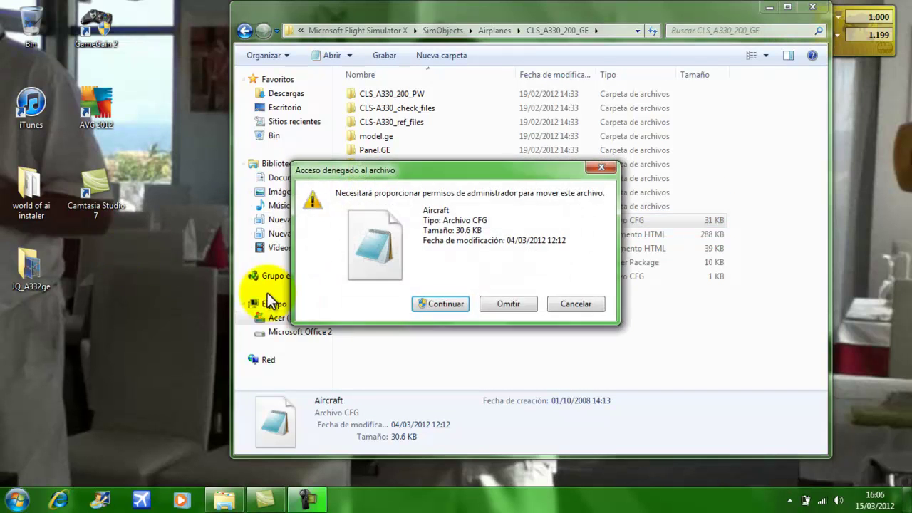
{"action": "left_click", "coordinate": [450, 308]}
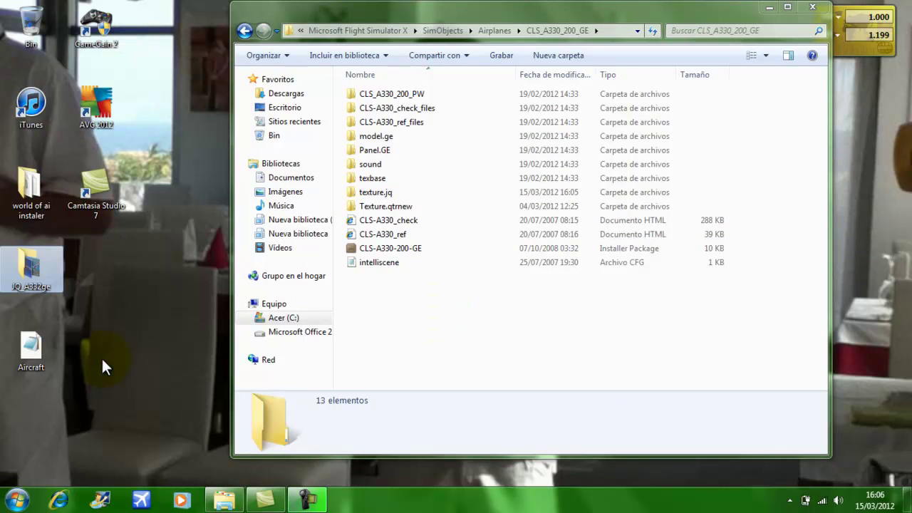
{"action": "double_click", "coordinate": [39, 360]}
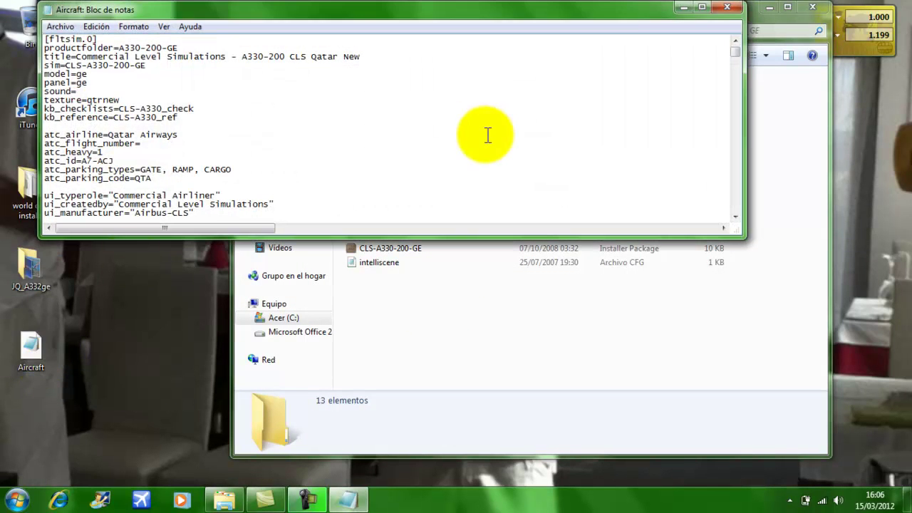
Maximize Notepad and paste the Jetstar [fltsim.xx] entry below the Qatar [fltsim.0] description line
{"action": "left_click", "coordinate": [701, 8]}
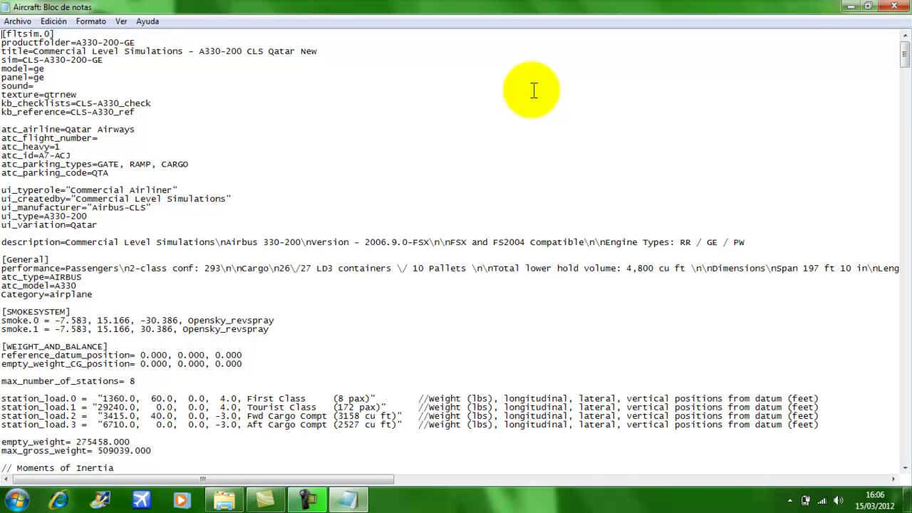
{"action": "right_click", "coordinate": [7, 251]}
{"action": "left_click", "coordinate": [6, 250]}
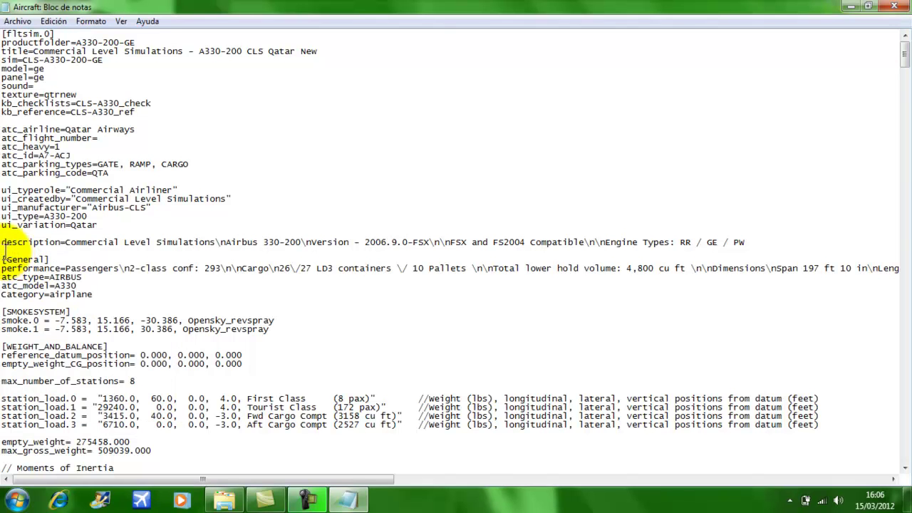
{"action": "left_click", "coordinate": [6, 249]}
{"action": "right_click", "coordinate": [6, 249]}
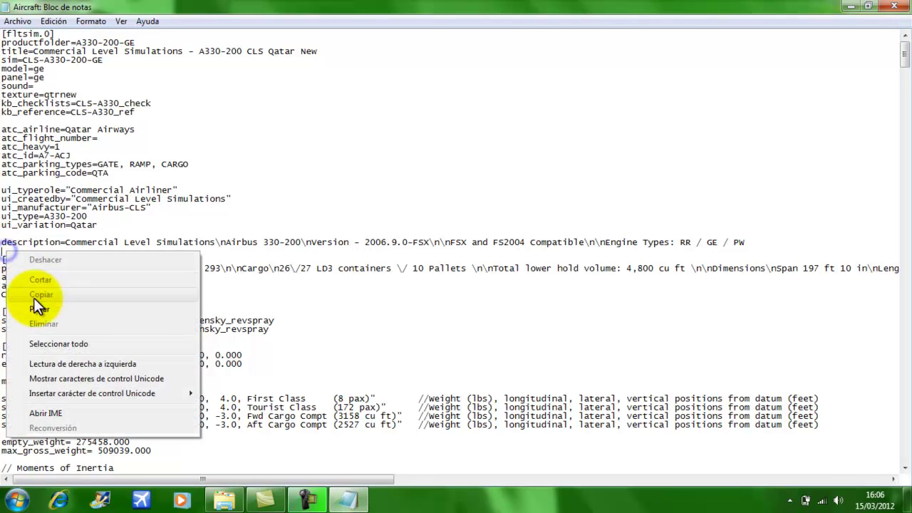
{"action": "left_click", "coordinate": [34, 305]}
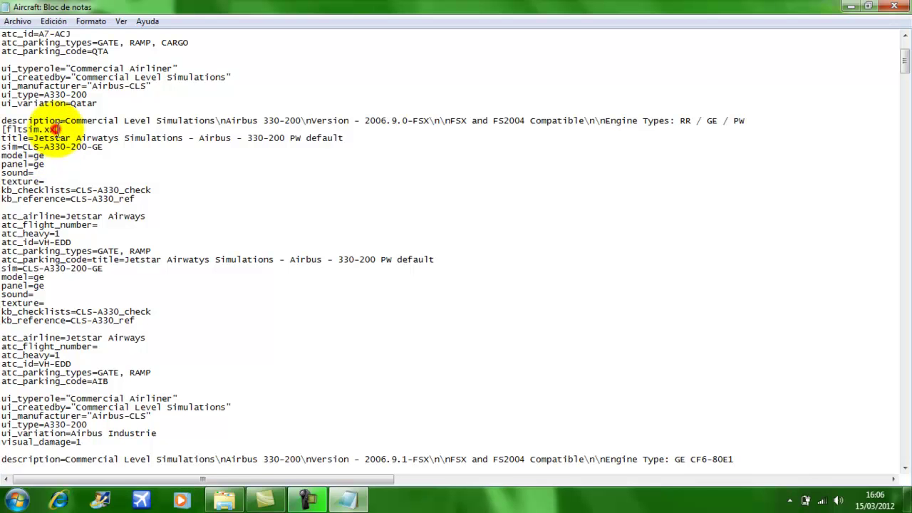
Change the pasted header from [fltsim.xx] to [fltsim.1] and add a blank line before it
{"action": "left_click", "coordinate": [55, 129]}
{"action": "left_click_drag", "start_coordinate": [904, 66], "coordinate": [904, 61]}
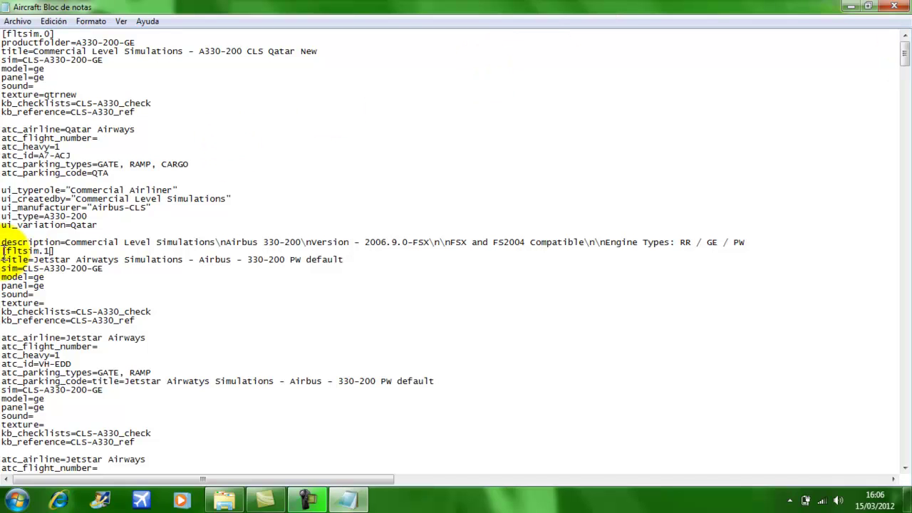
{"action": "left_click", "coordinate": [2, 251]}
{"action": "key", "text": "Return"}
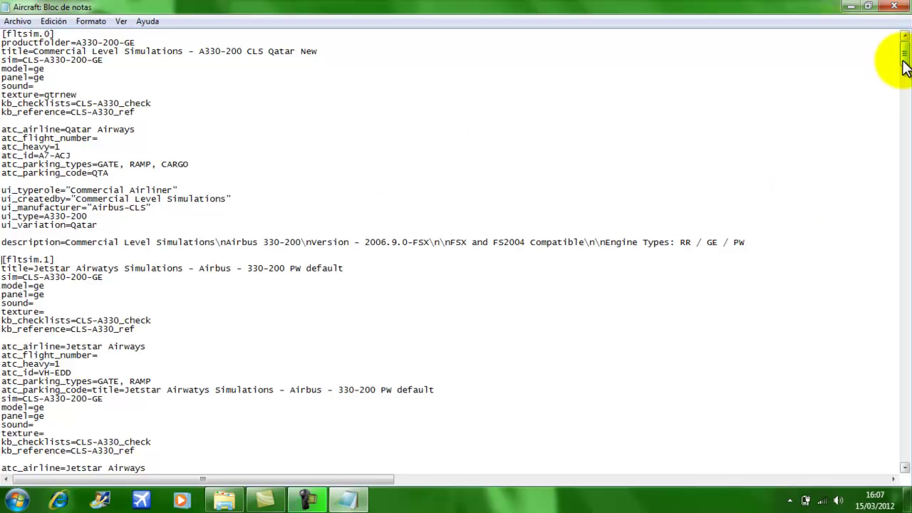
{"action": "left_click_drag", "start_coordinate": [900, 65], "coordinate": [904, 84]}
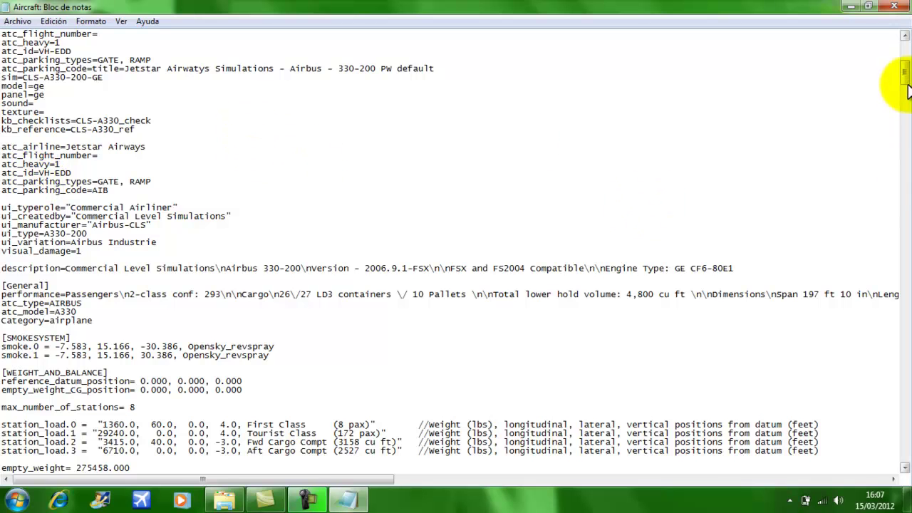
{"action": "left_click_drag", "start_coordinate": [905, 80], "coordinate": [905, 52]}
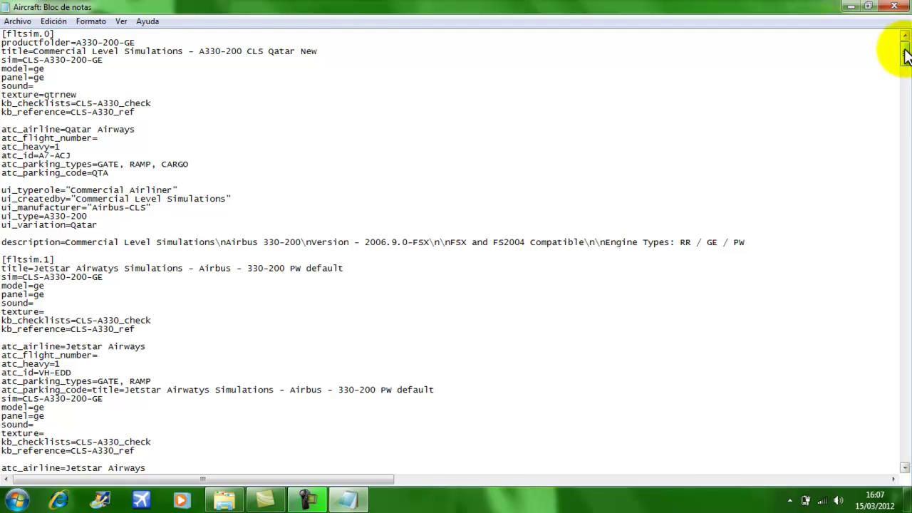
{"action": "left_click_drag", "start_coordinate": [903, 50], "coordinate": [903, 57]}
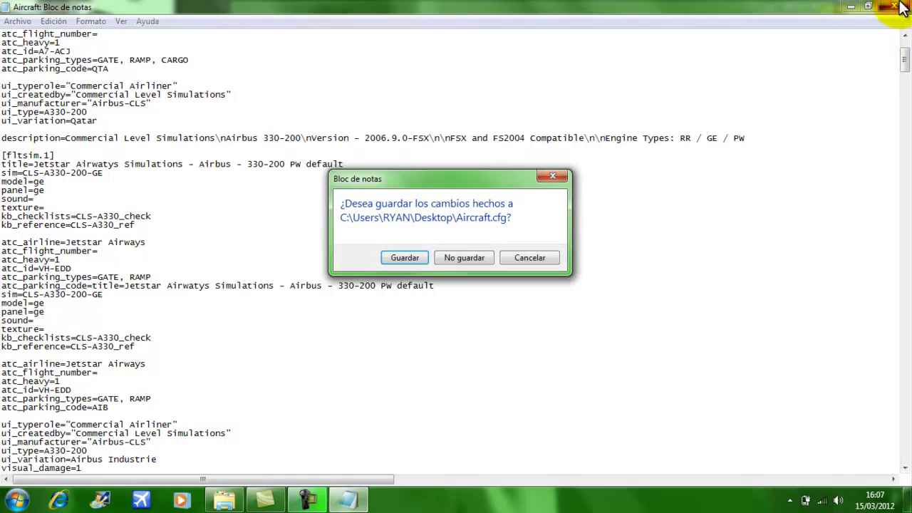
Save Aircraft.cfg, then move it from the desktop into CLS_A330_200_GE, granting administrator permission
{"action": "left_click", "coordinate": [402, 255]}
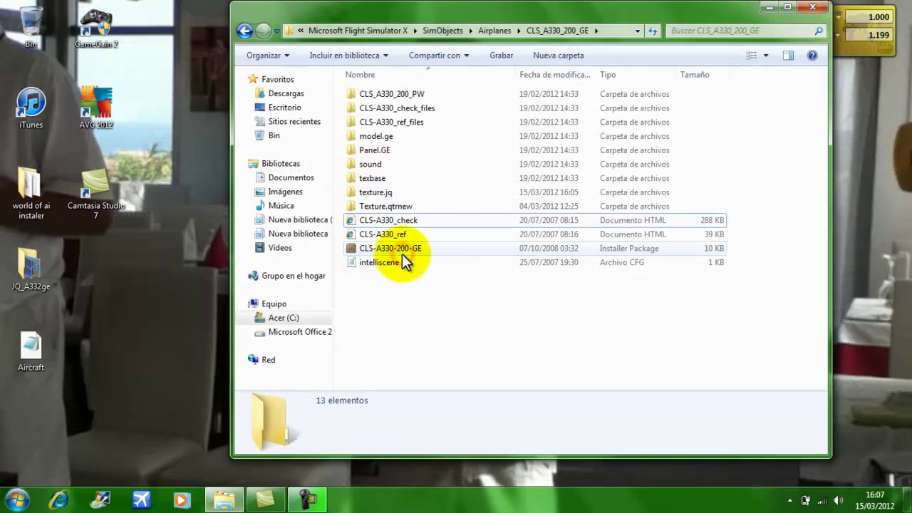
{"action": "left_click", "coordinate": [37, 362]}
{"action": "left_click_drag", "start_coordinate": [36, 357], "coordinate": [466, 323]}
{"action": "left_click", "coordinate": [436, 304]}
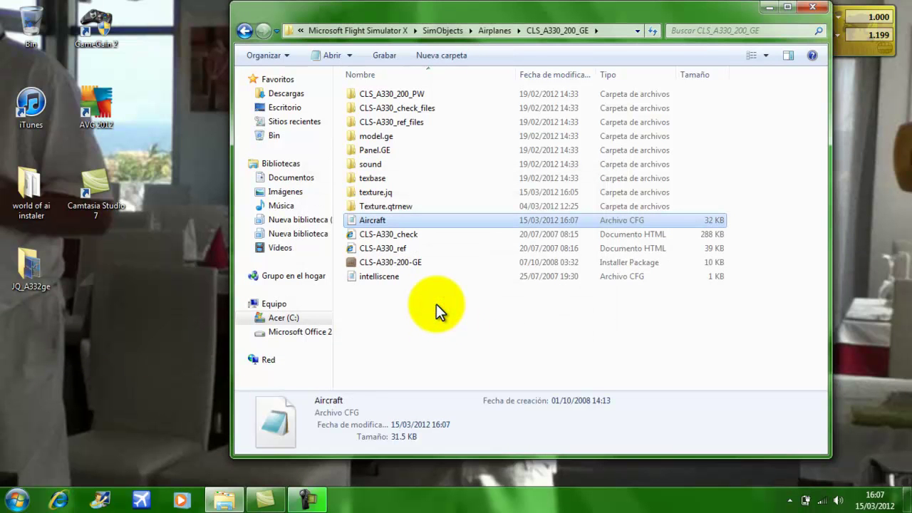
{"action": "left_click", "coordinate": [819, 8]}
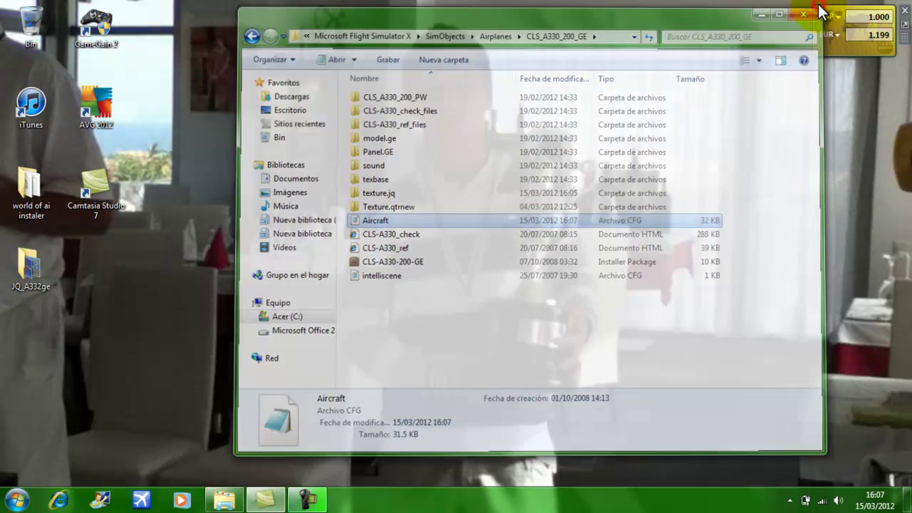